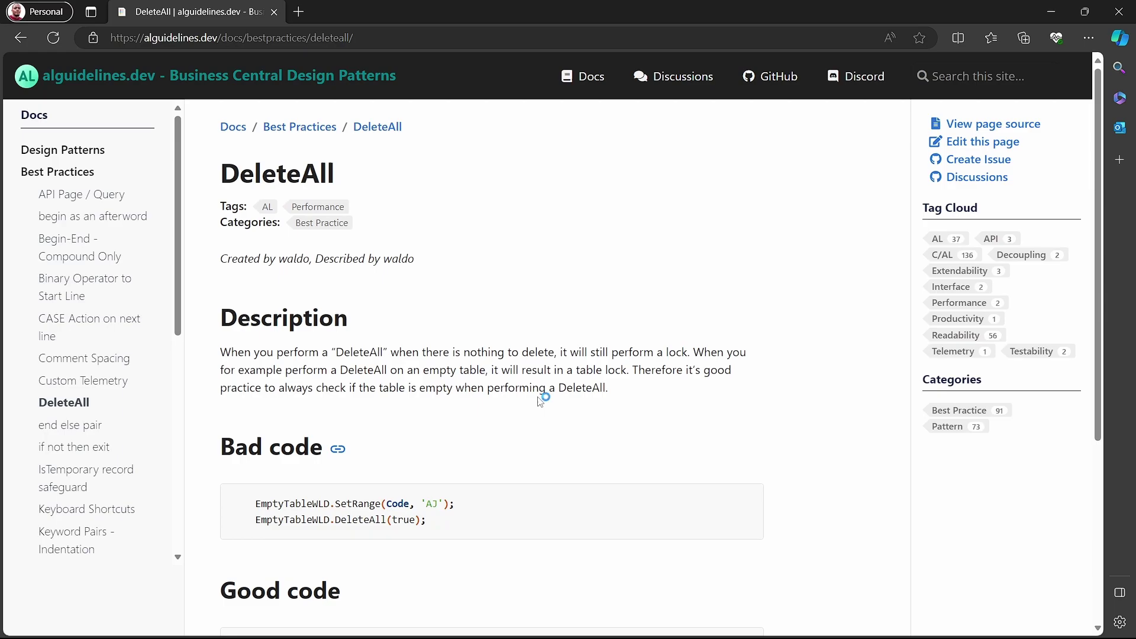
scroll(539, 401, down, 1)
scroll(538, 400, down, 1)
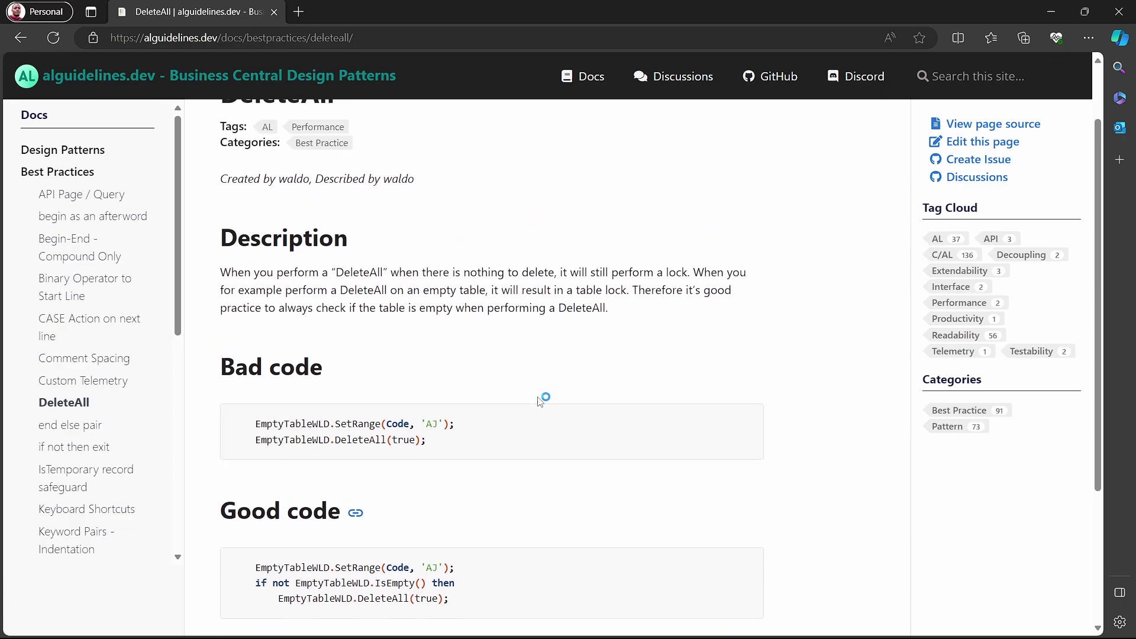
scroll(539, 400, down, 1)
scroll(539, 400, down, 2)
scroll(537, 401, up, 1)
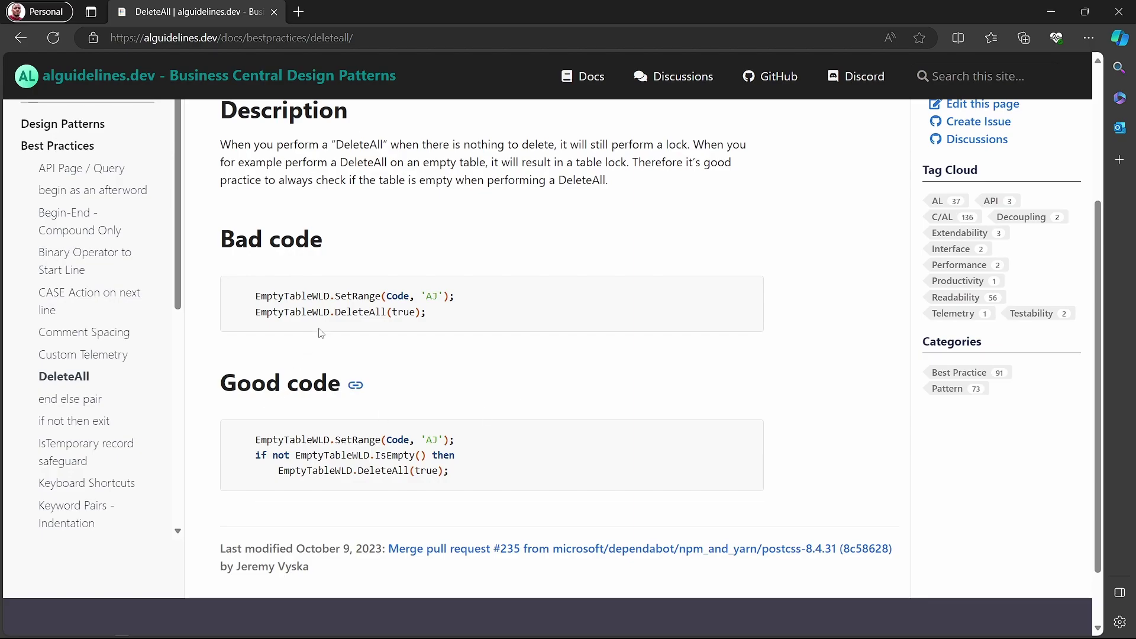
Highlight the SetRange line and the DeleteAll call in the bad code block
double_click(329, 315)
drag(301, 295, 308, 293)
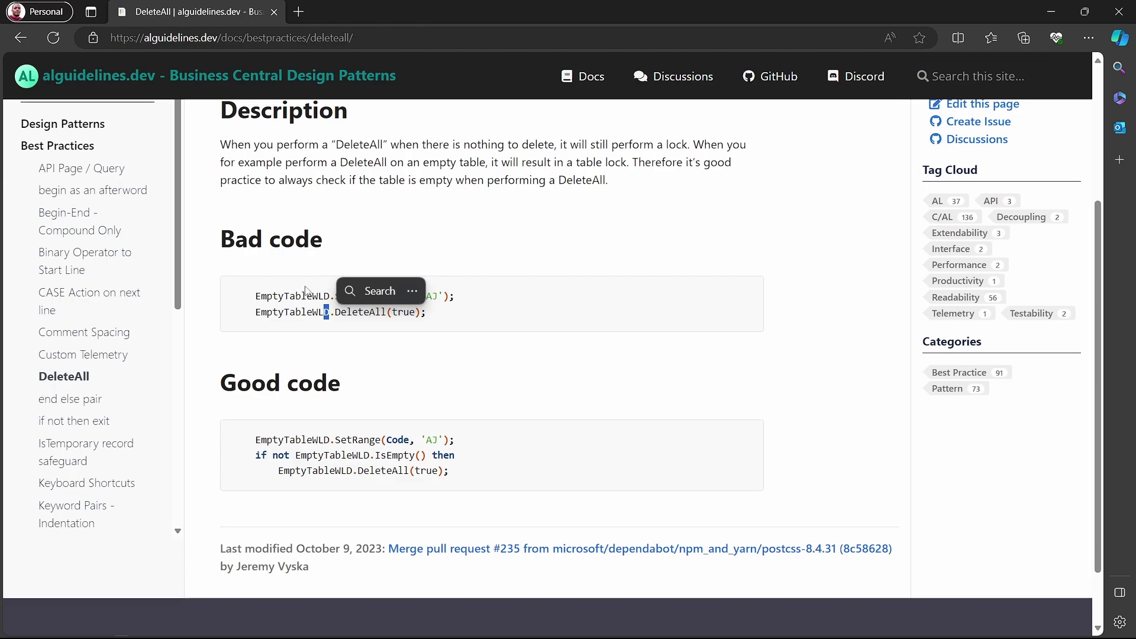
click(338, 306)
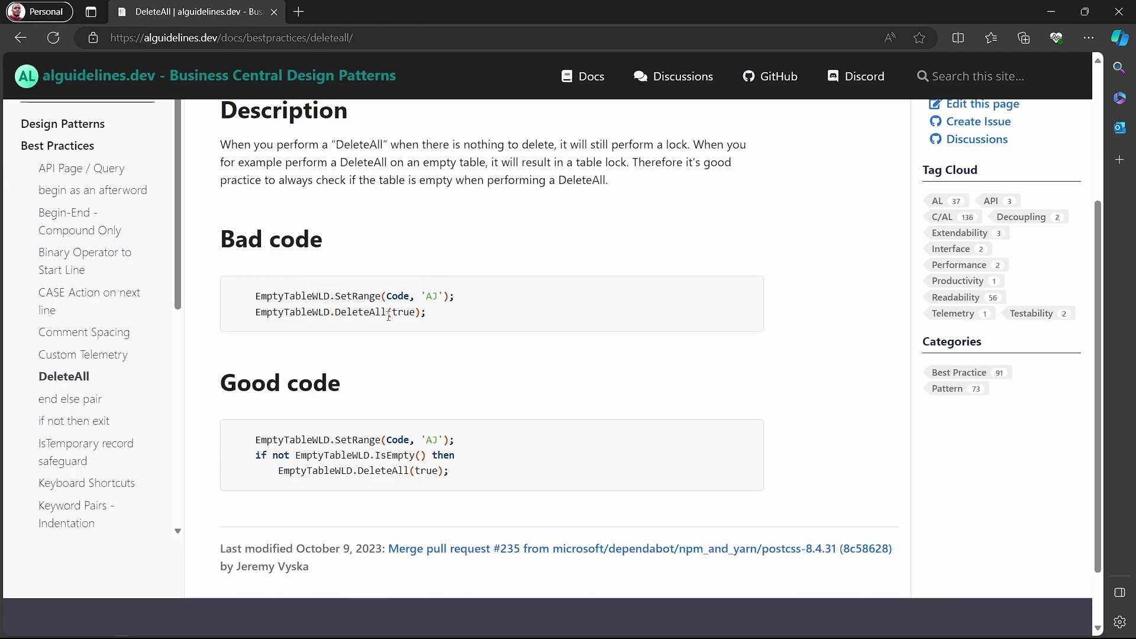
triple_click(389, 312)
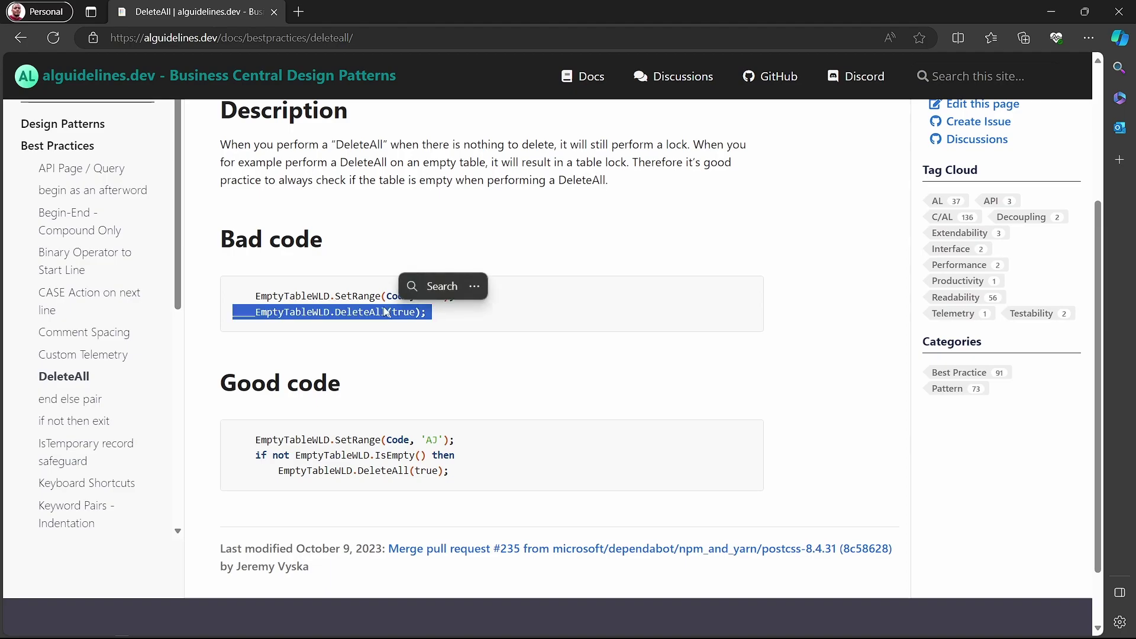
triple_click(377, 300)
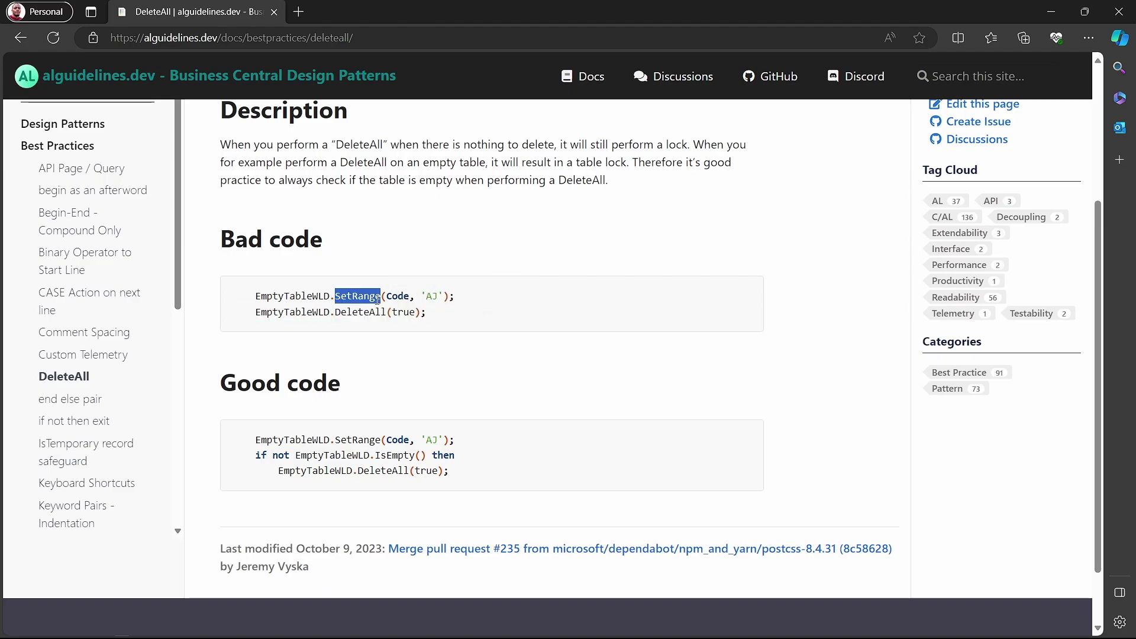
double_click(364, 314)
Highlight the 'if not EmptyTableWLD.IsEmpty() then' guard in the good code block
click(308, 456)
triple_click(307, 454)
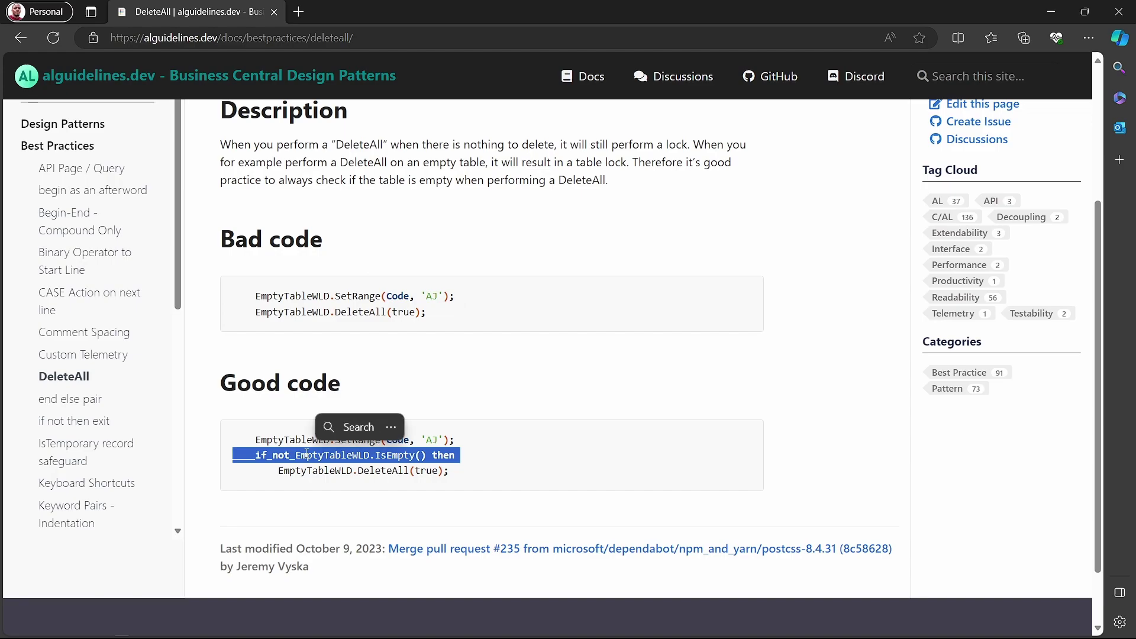
click(304, 471)
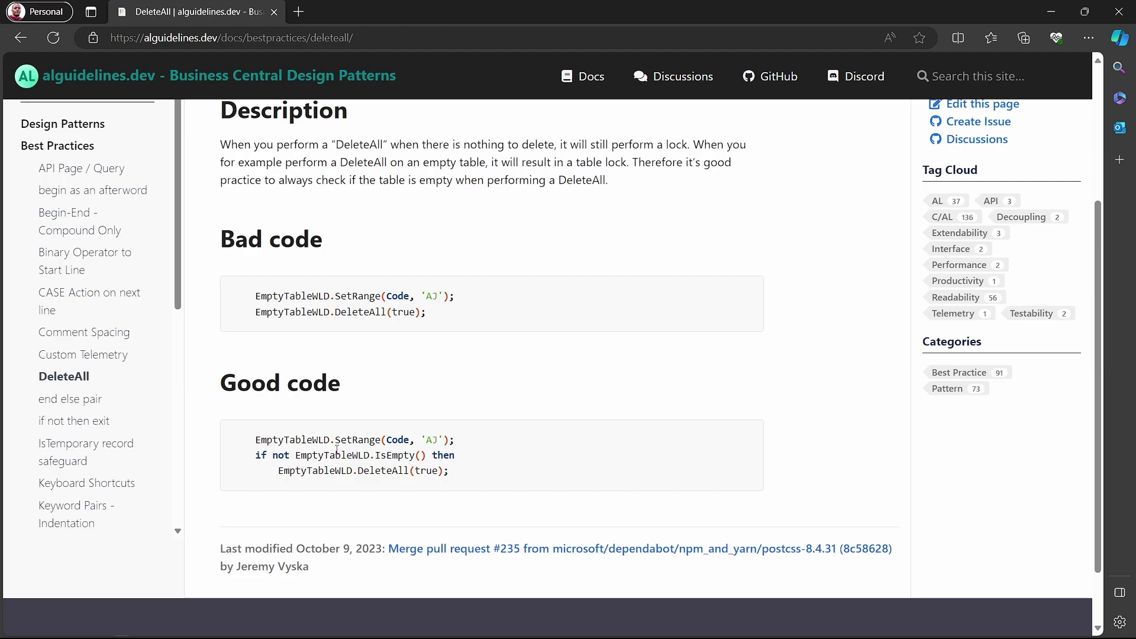
double_click(377, 454)
double_click(371, 470)
double_click(370, 470)
triple_click(323, 454)
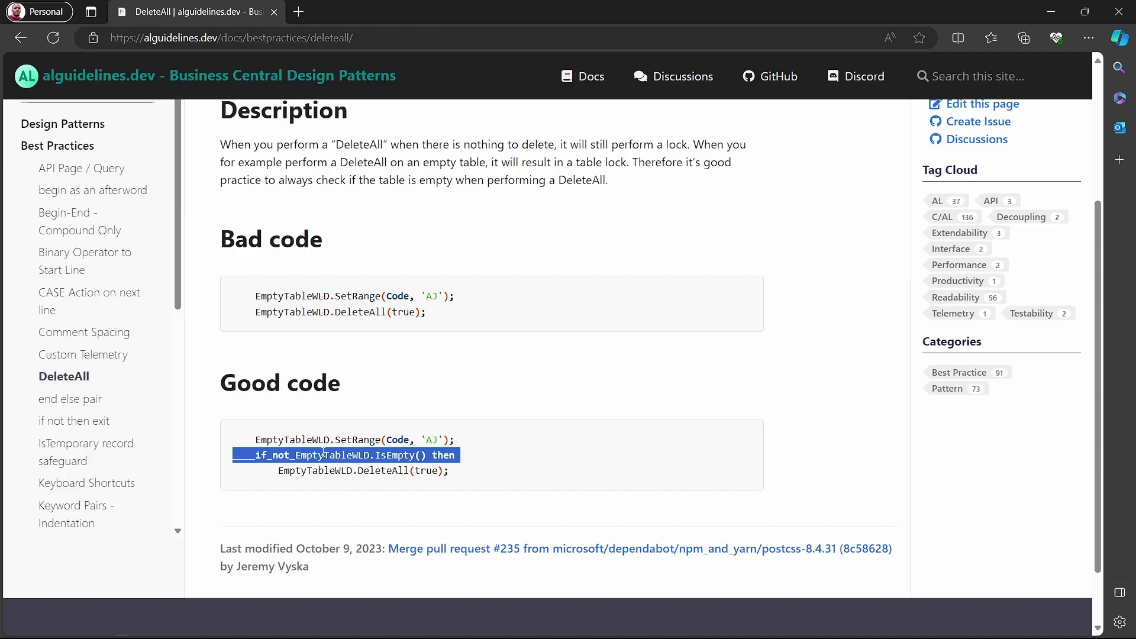
click(330, 487)
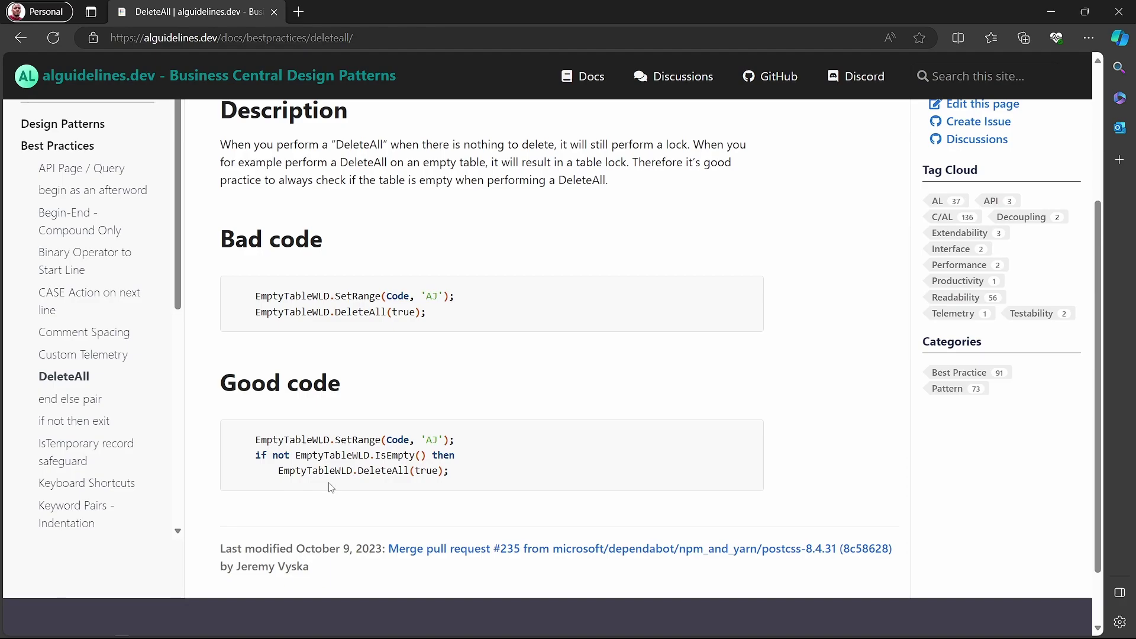
triple_click(402, 304)
click(405, 316)
triple_click(405, 312)
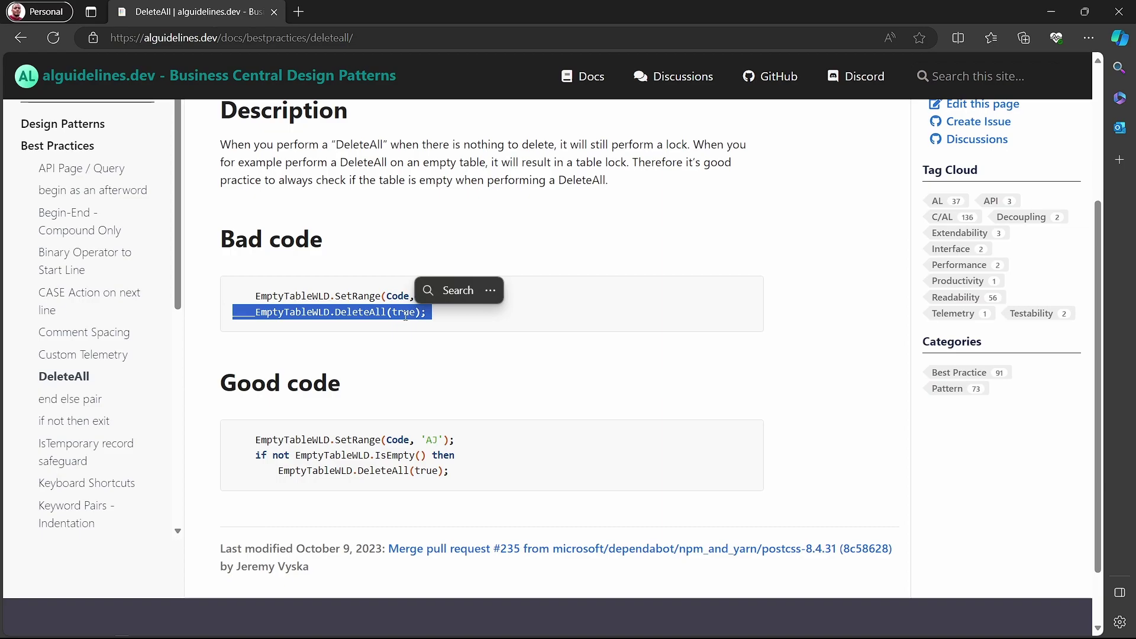
click(419, 346)
mouse_move(280, 382)
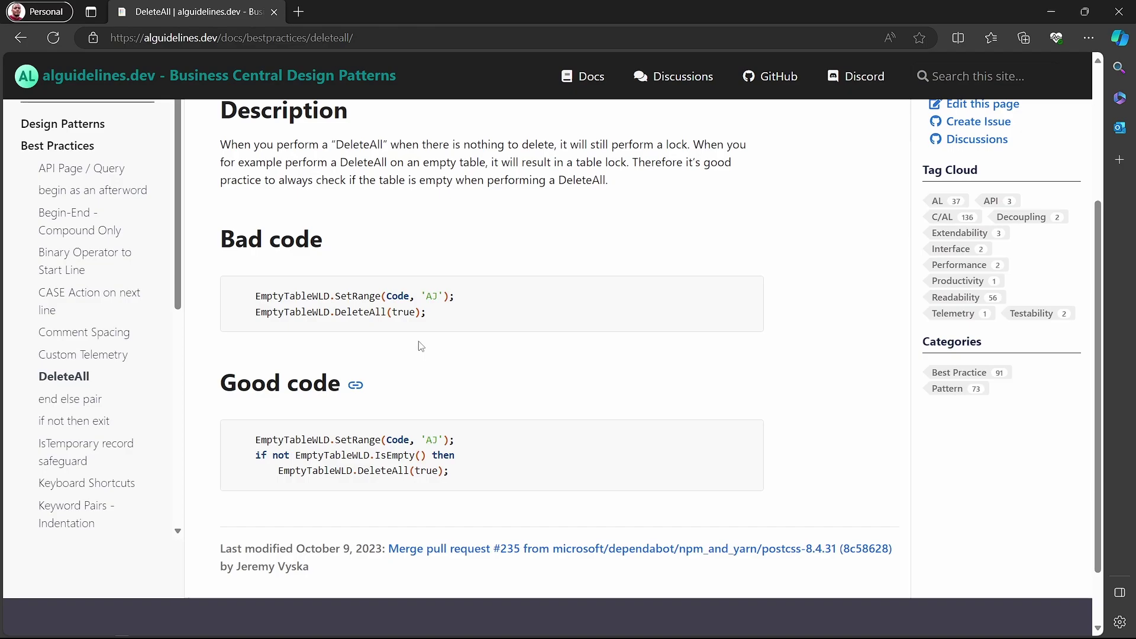
scroll(420, 346, up, 1)
scroll(419, 346, up, 2)
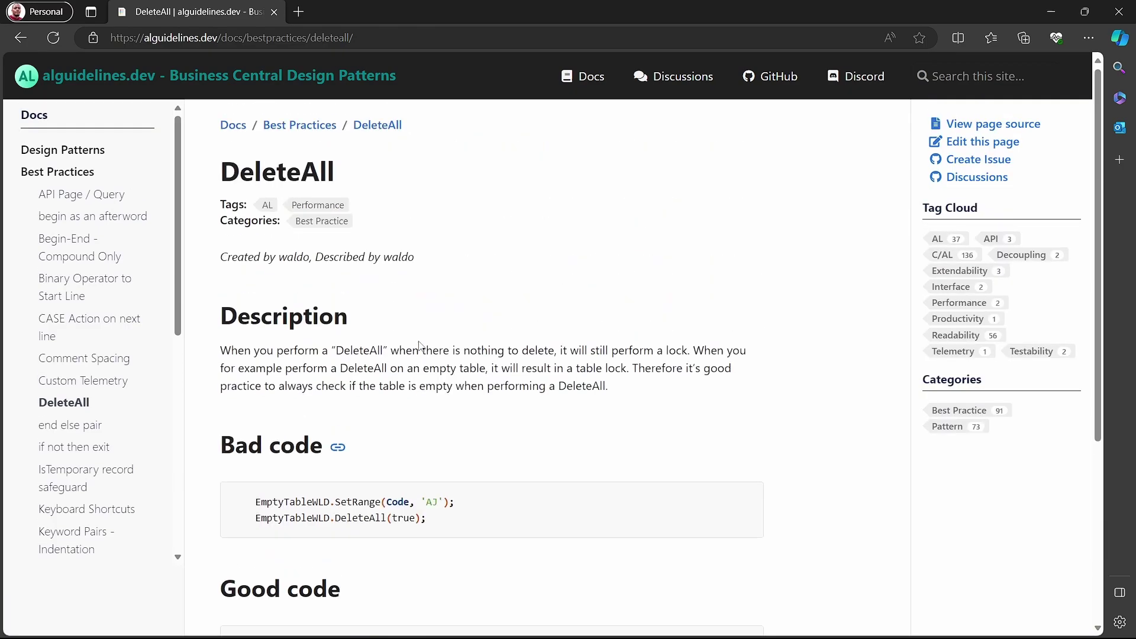
scroll(419, 347, down, 2)
scroll(420, 347, down, 2)
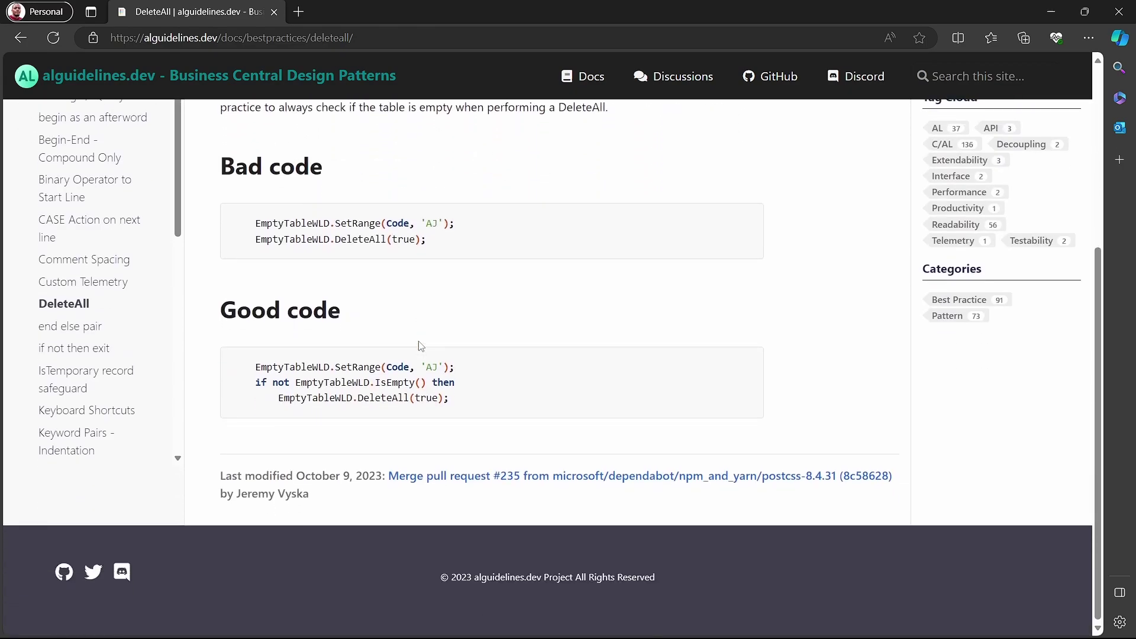
scroll(420, 347, up, 1)
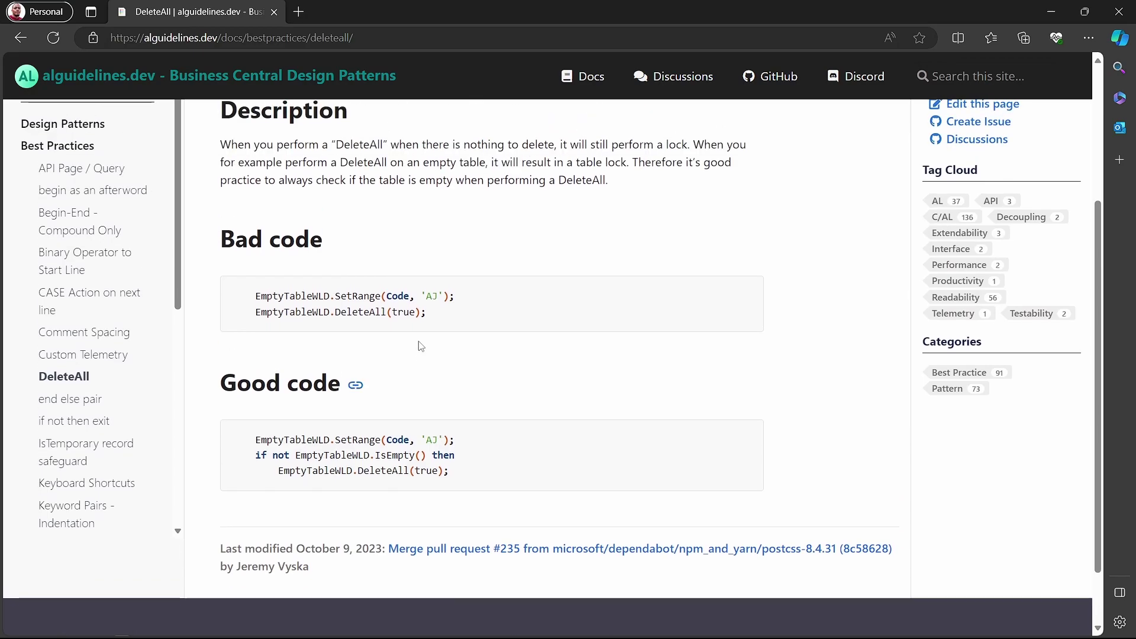